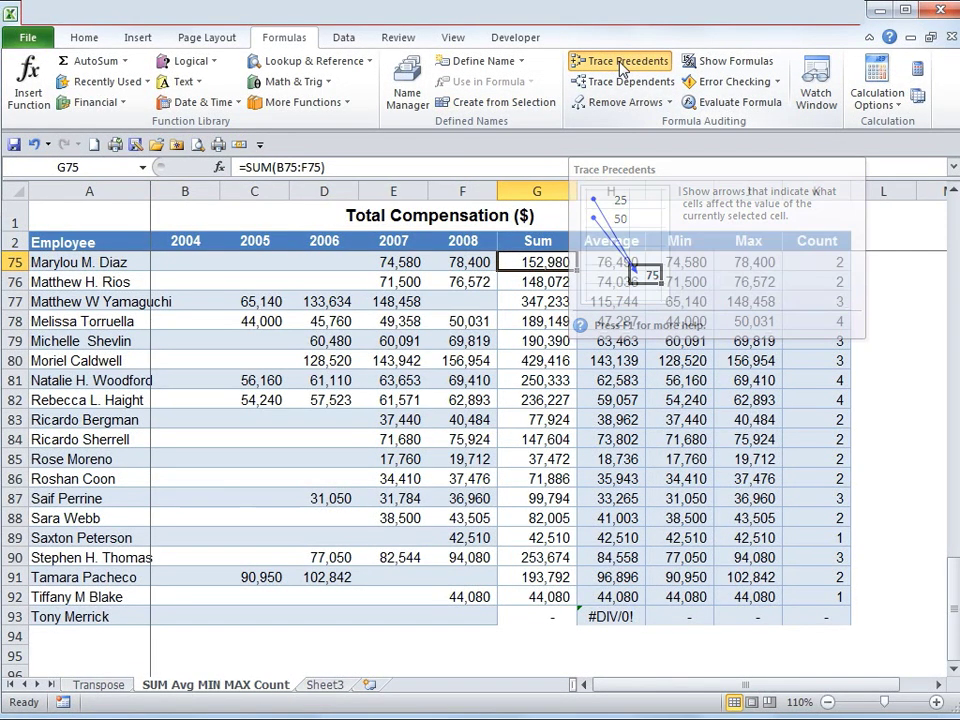
Trace precedents of the G75 Sum so an arrow links B75:F75 to =SUM(B75:F75).
click(620, 64)
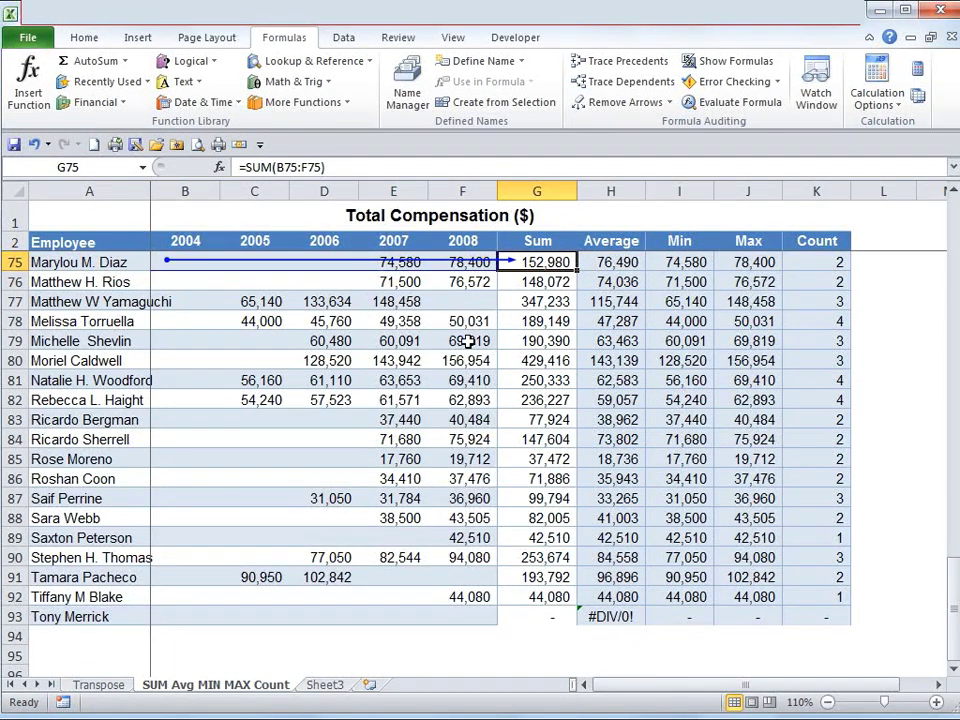
drag(189, 266, 462, 262)
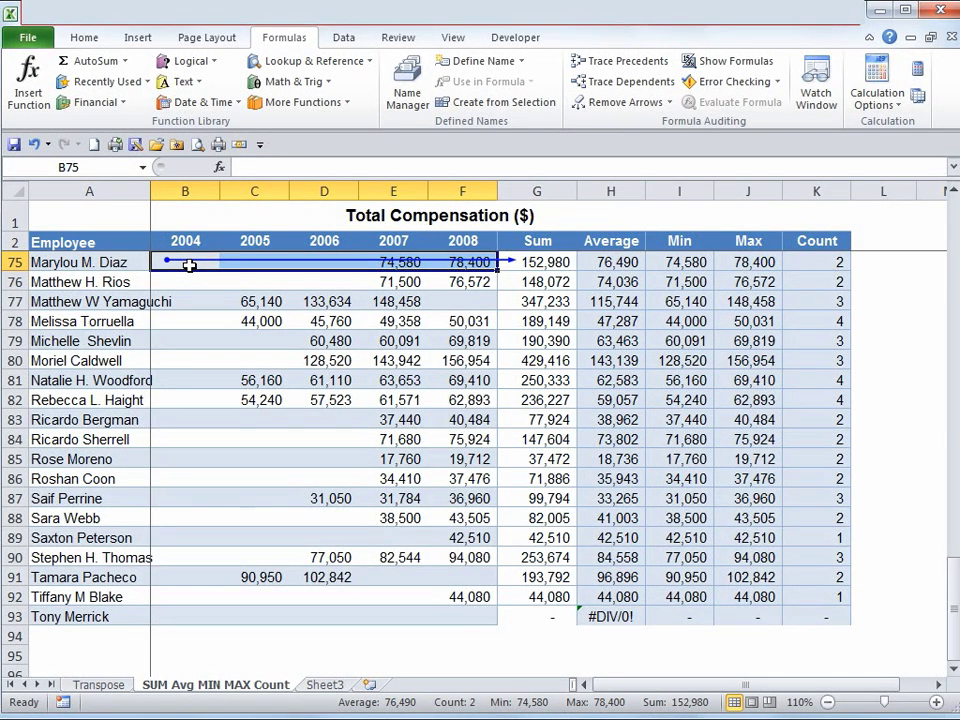
click(540, 262)
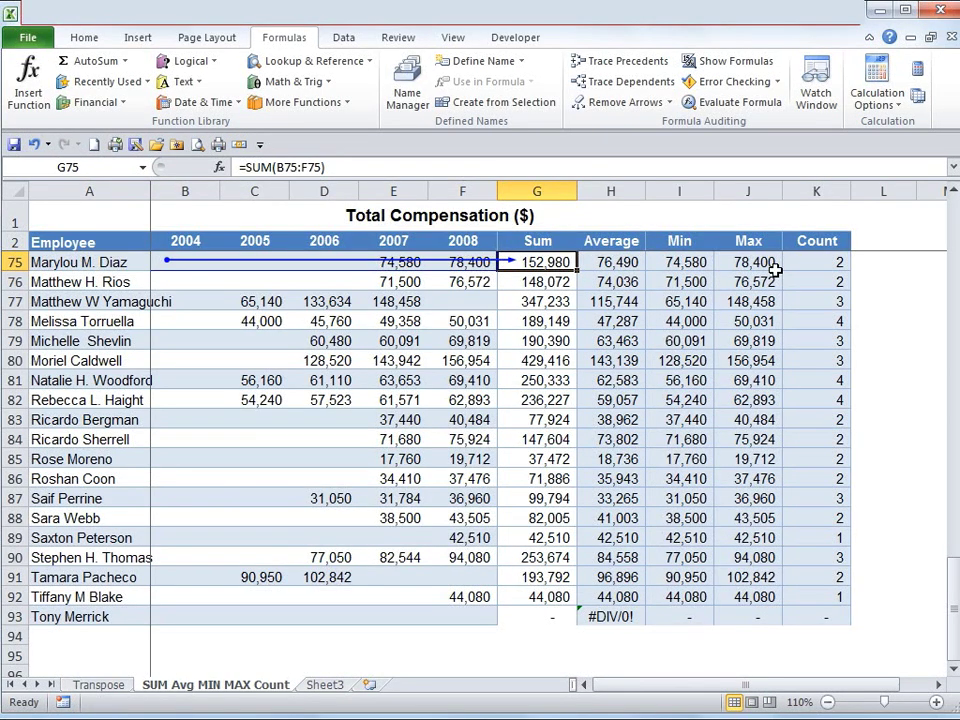
Trace dependents of G75, adding an arrow into the H75 Average, then inspect H75 and H76.
click(611, 87)
click(617, 265)
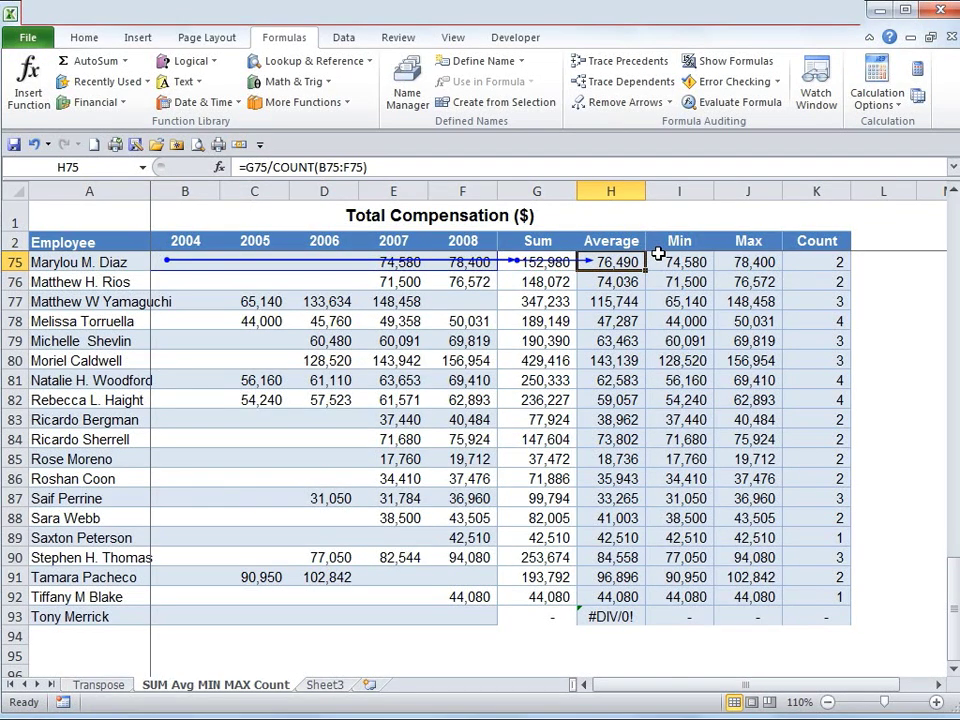
click(604, 283)
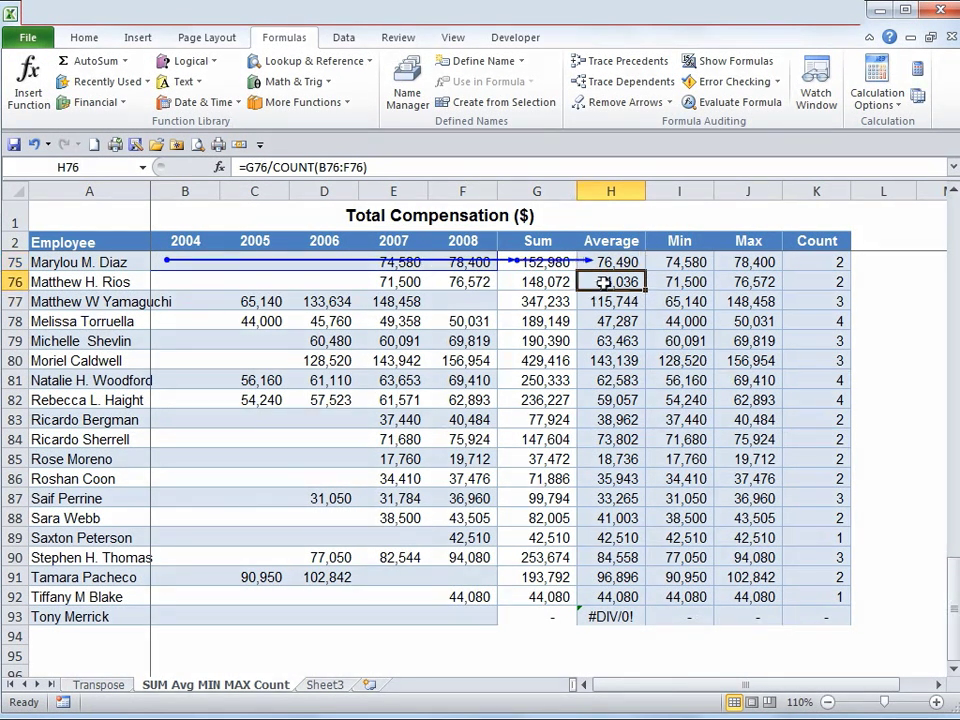
Show precedent arrows across row 76 for the H76 Average =G76/COUNT(B76:F76).
click(653, 62)
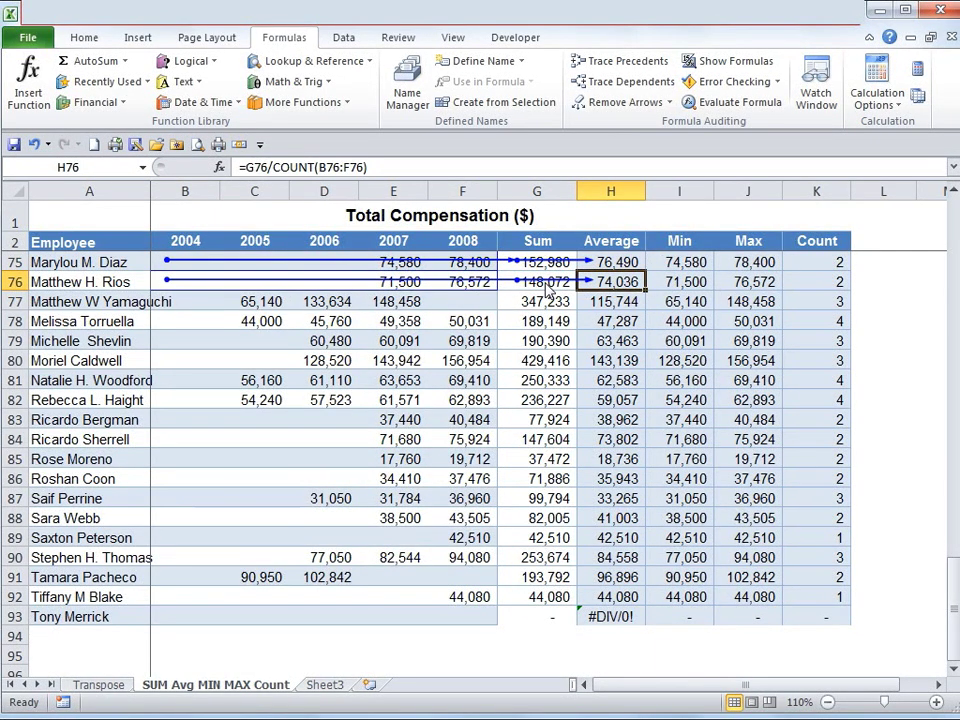
key(Down)
key(Down)
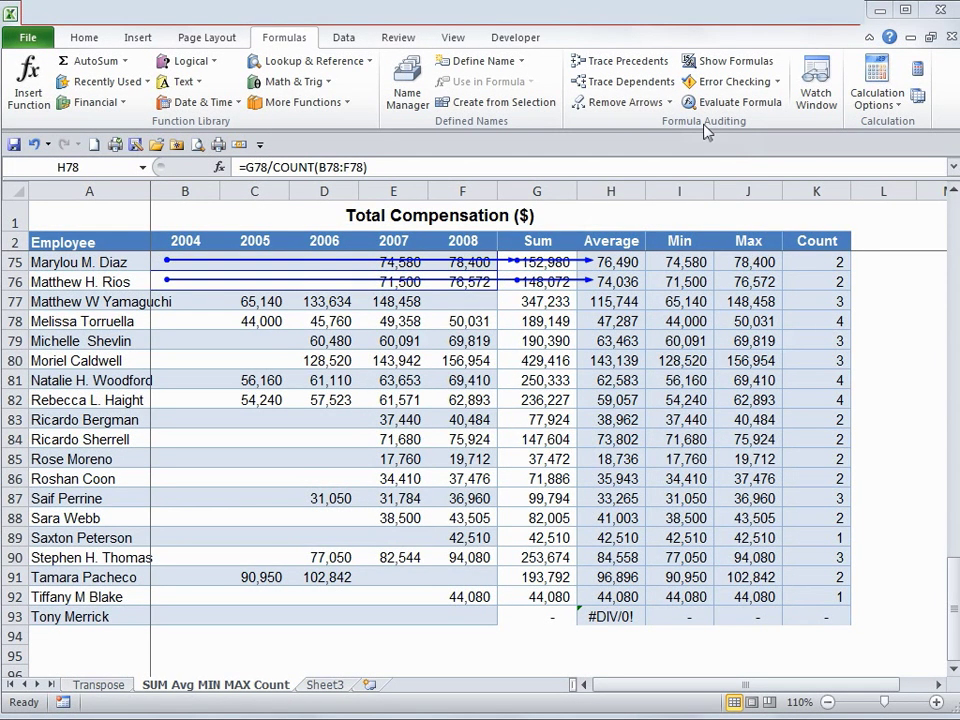
Remove the row 76 trace arrows, keeping row 75's arrow, and reselect H76.
click(638, 104)
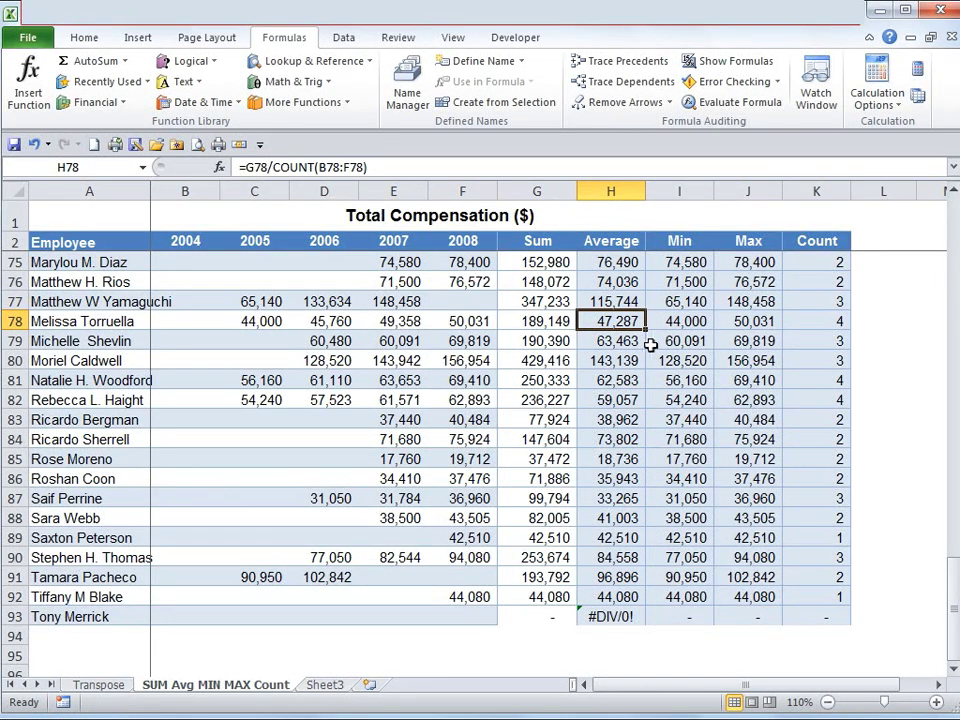
click(601, 283)
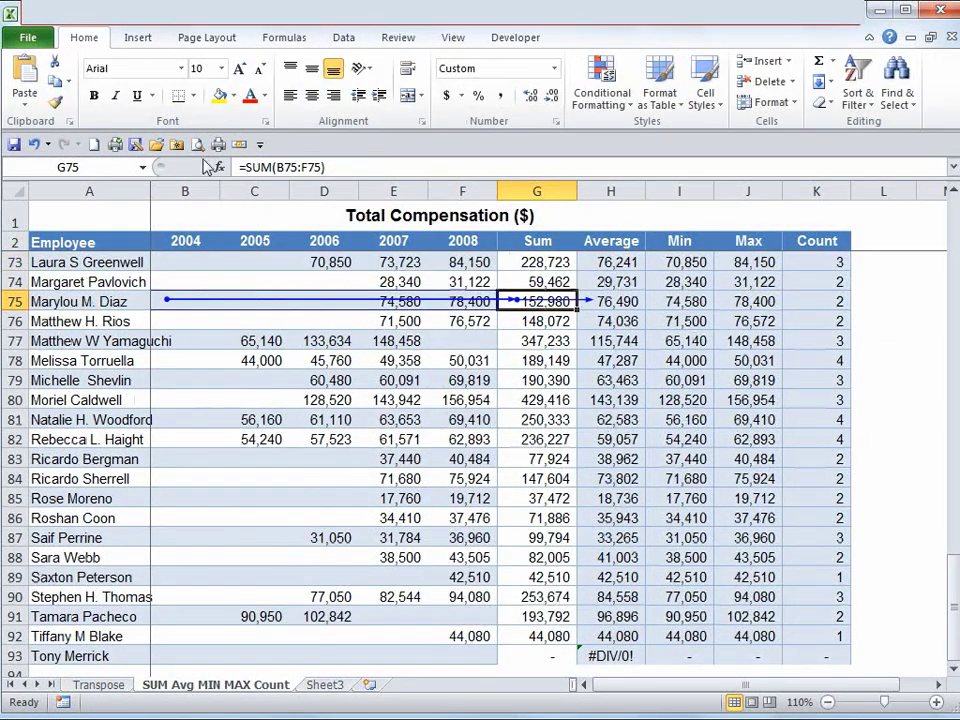
click(197, 145)
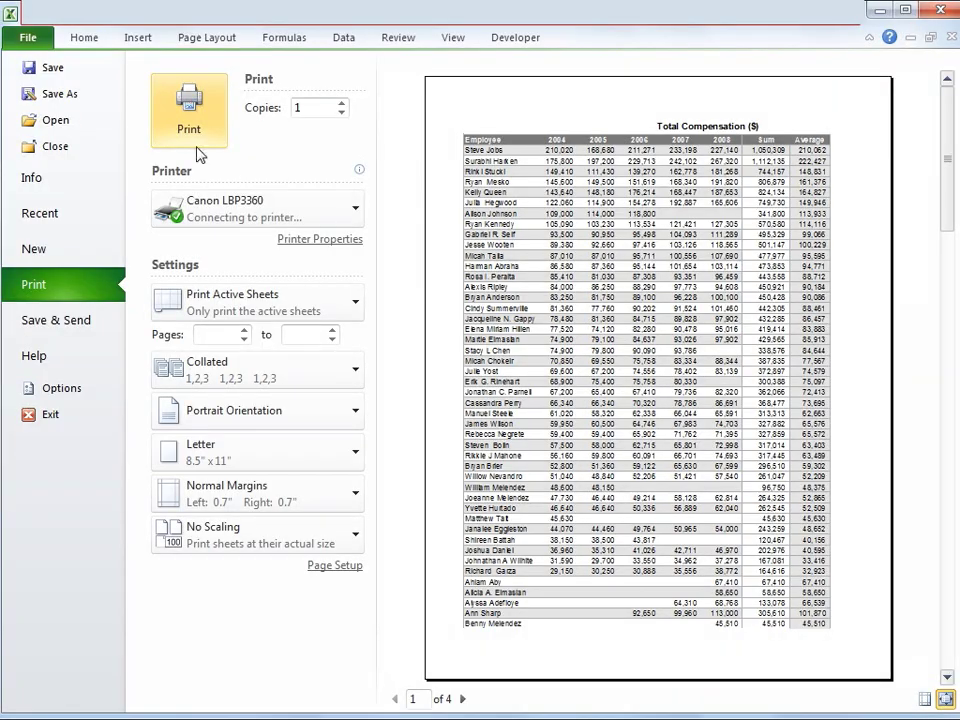
click(946, 287)
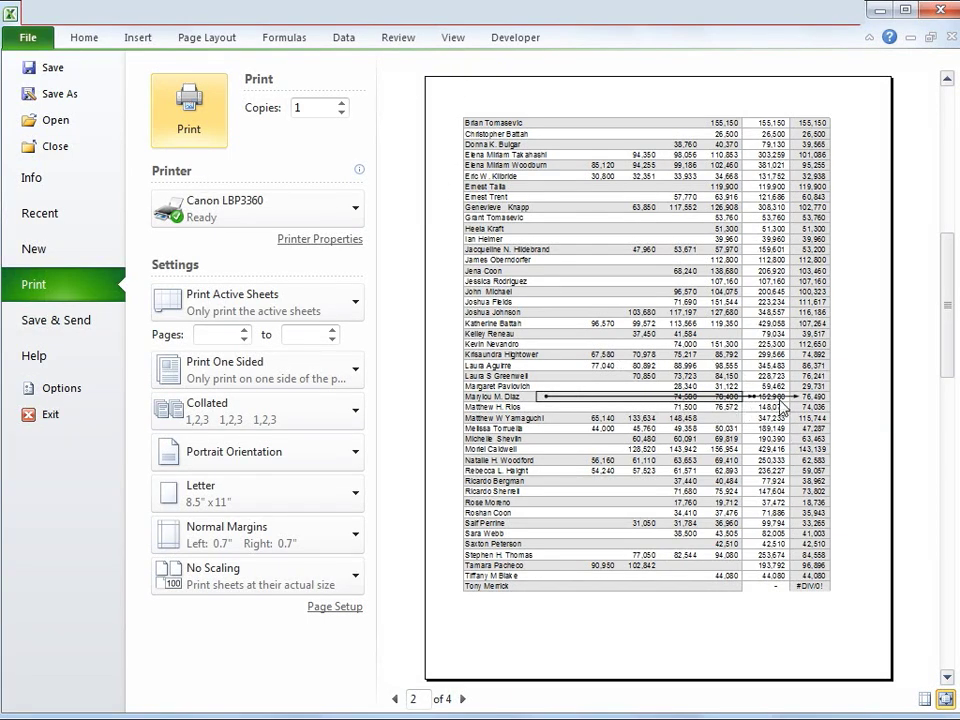
click(84, 40)
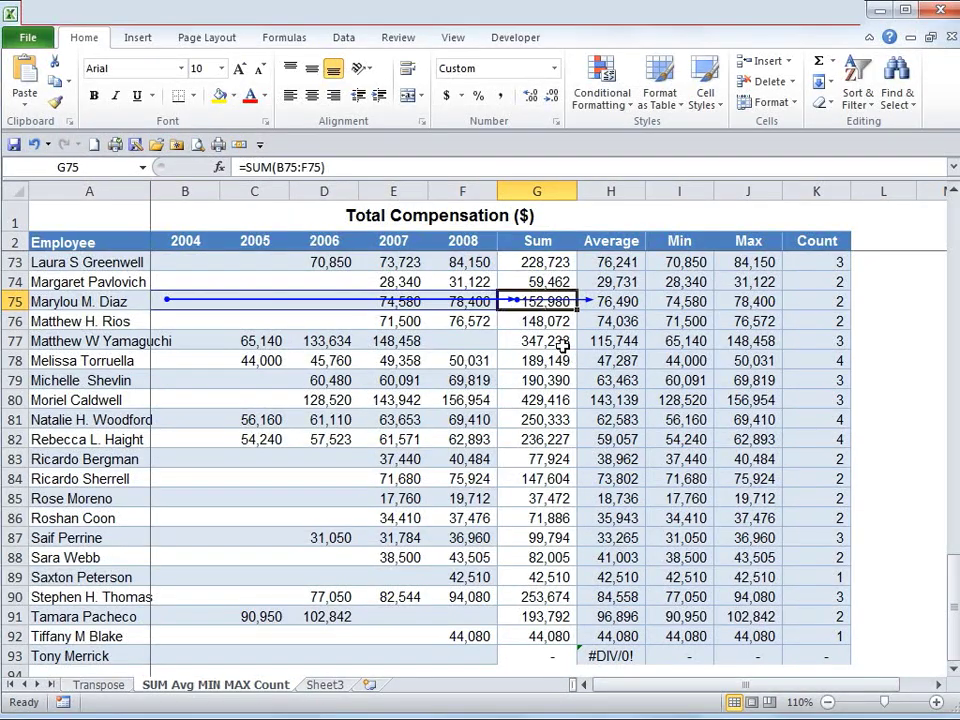
Run Error Checking > Trace Error on the #DIV/0! in H93 to show its source cells.
click(538, 322)
click(621, 654)
key(alt+m)
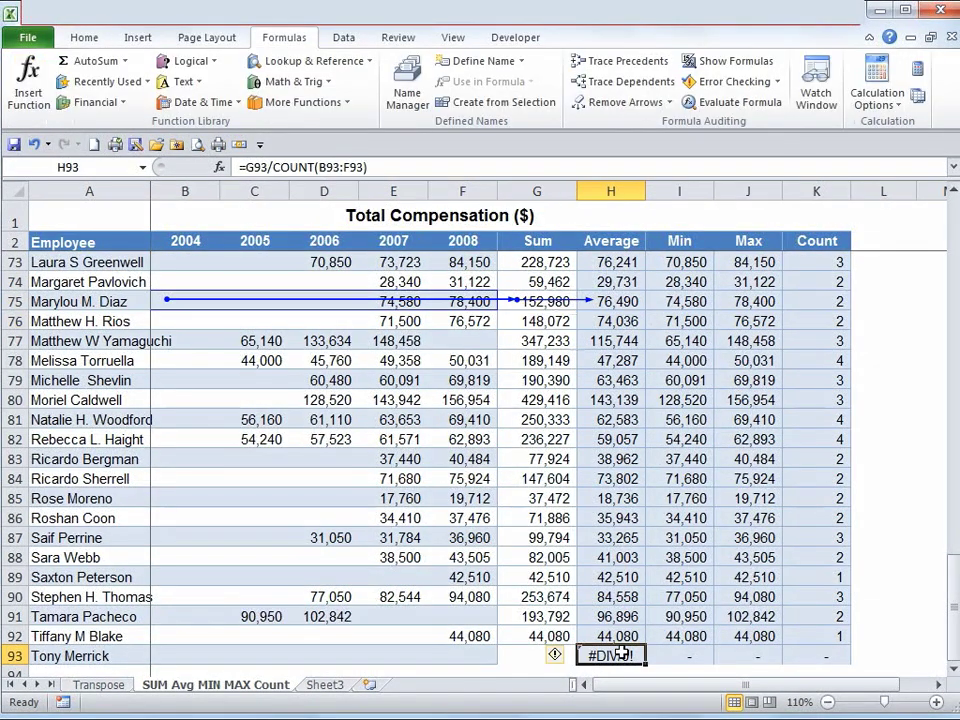
click(621, 668)
click(628, 640)
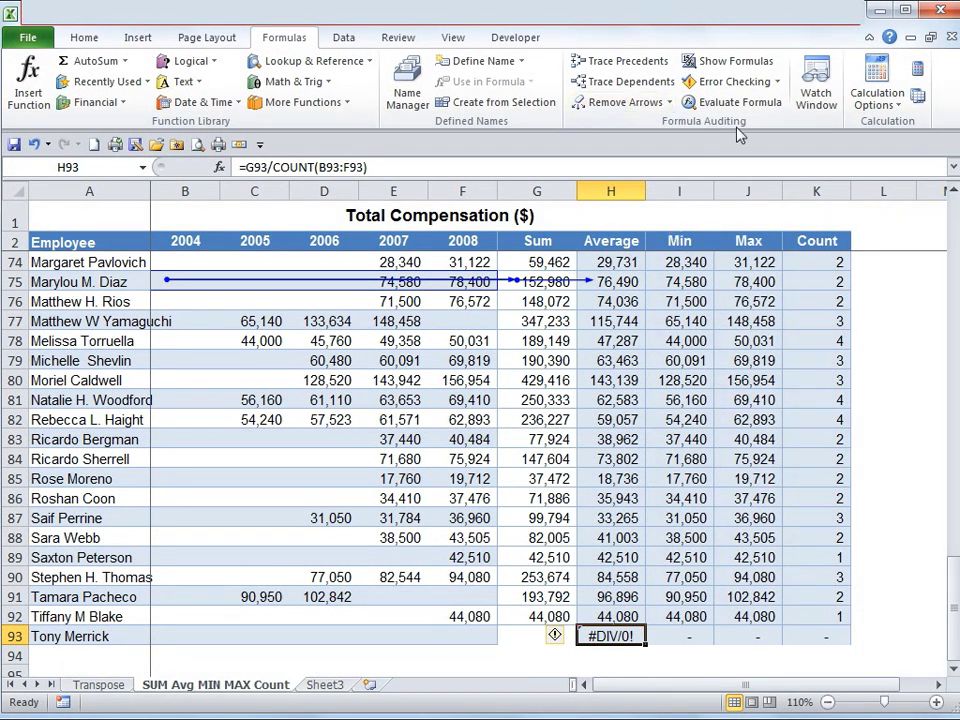
click(780, 85)
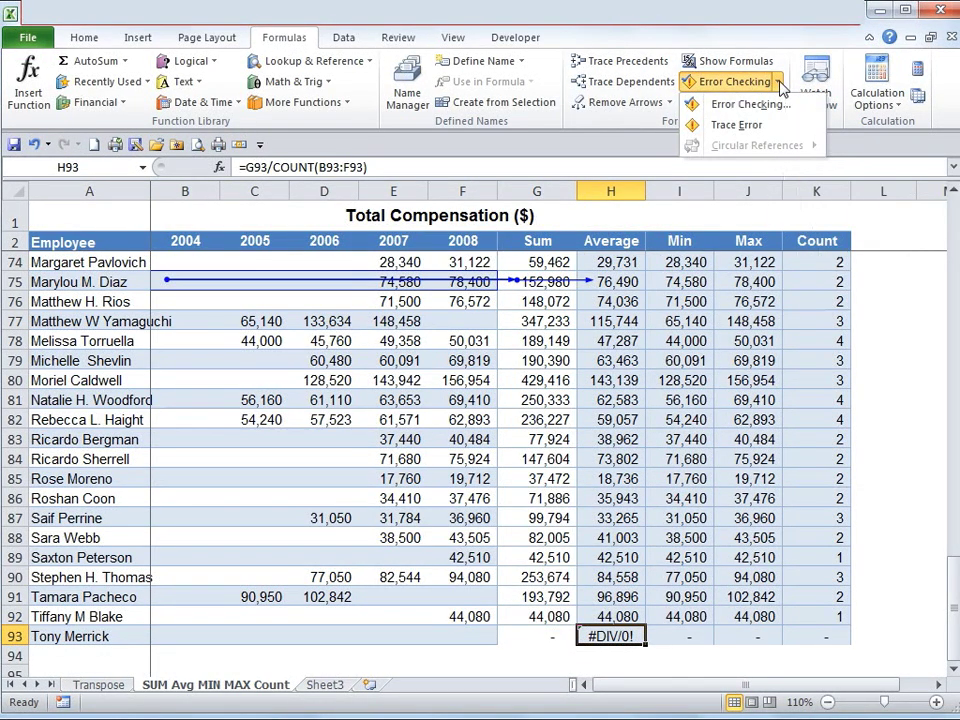
click(748, 126)
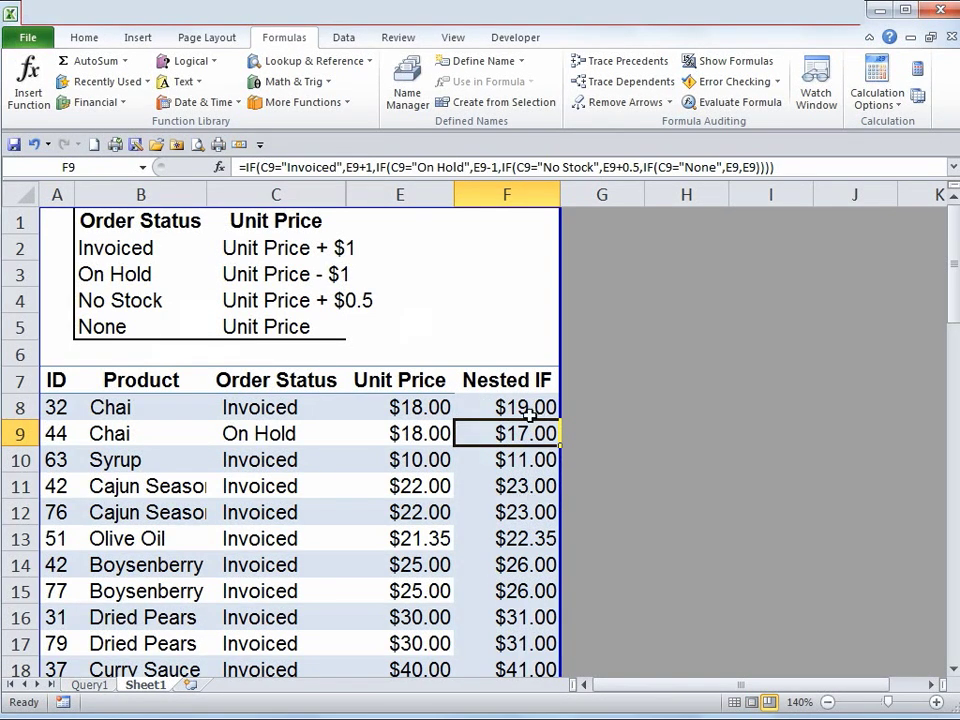
Inspect the order statuses in C8, C9 and unit prices in E8, E9, then reselect F8.
click(493, 404)
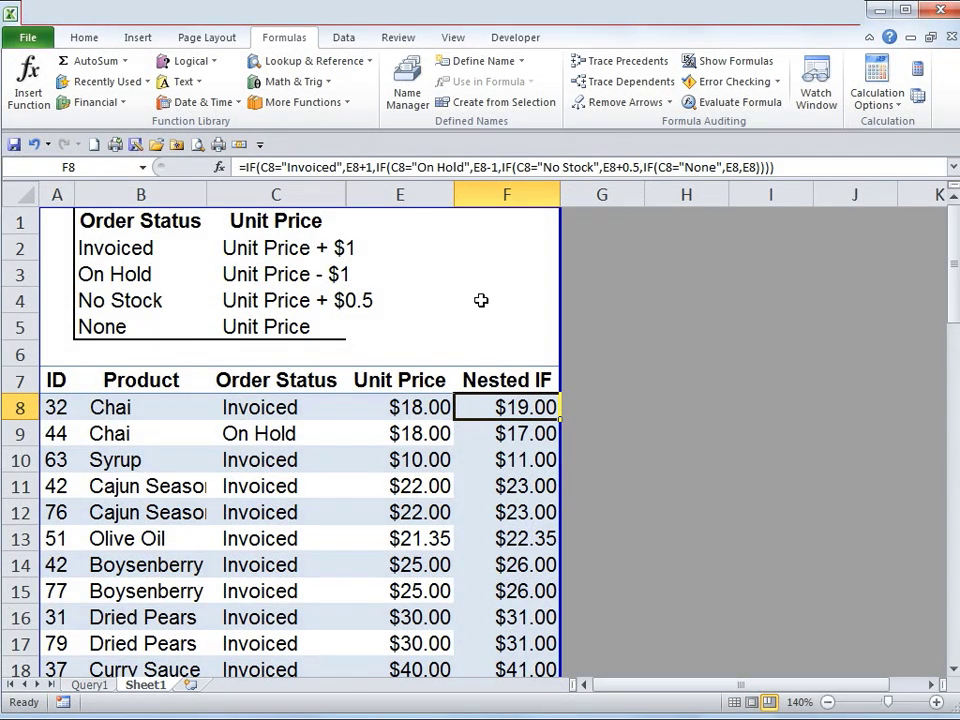
click(261, 409)
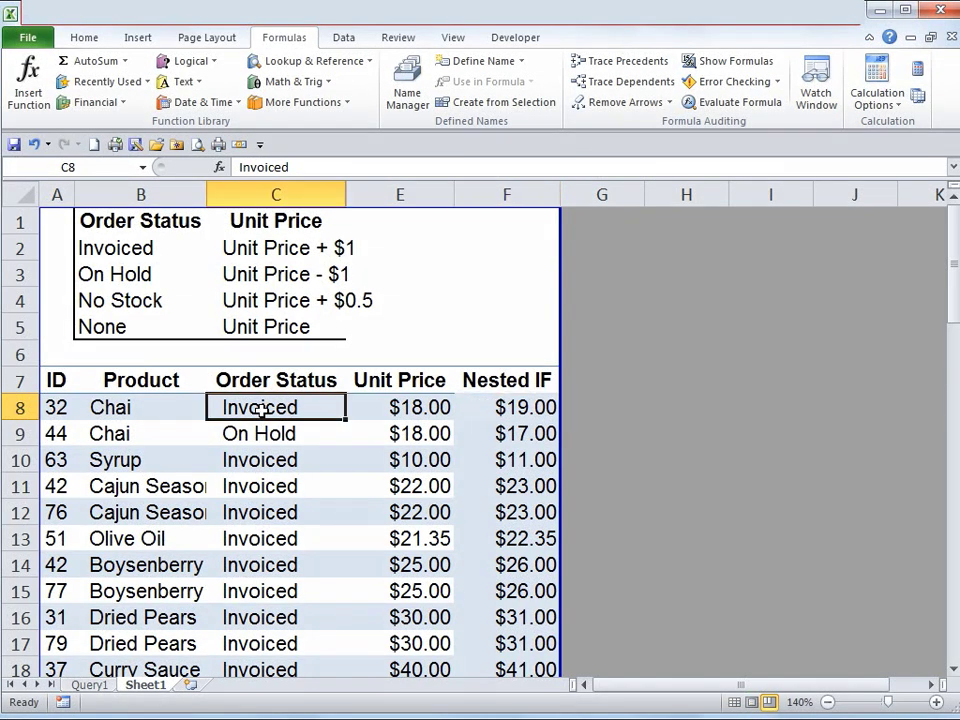
click(406, 401)
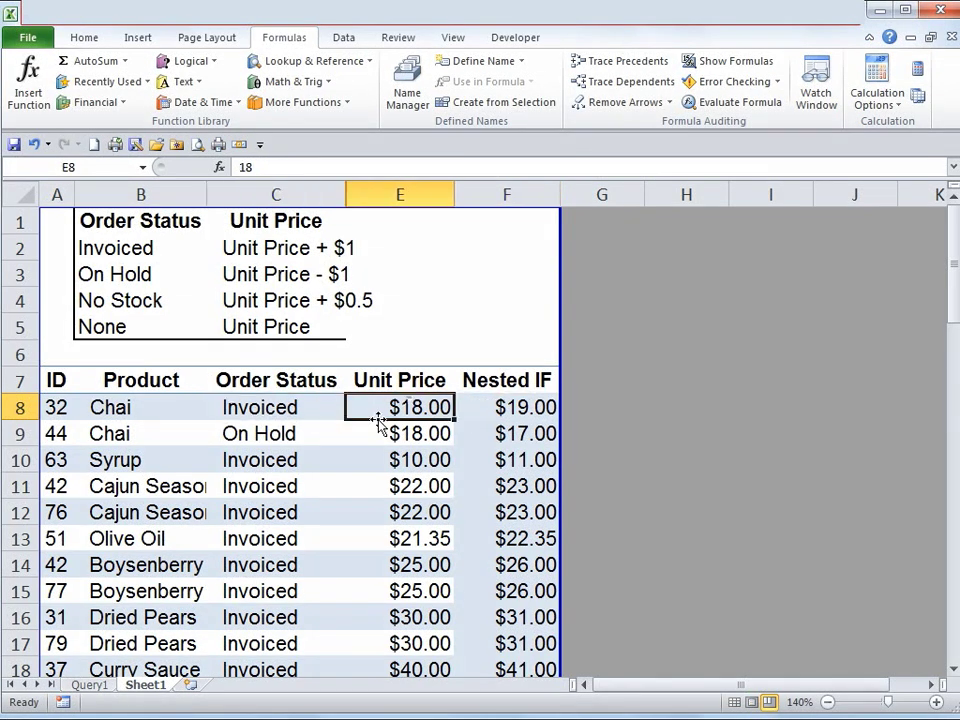
click(262, 433)
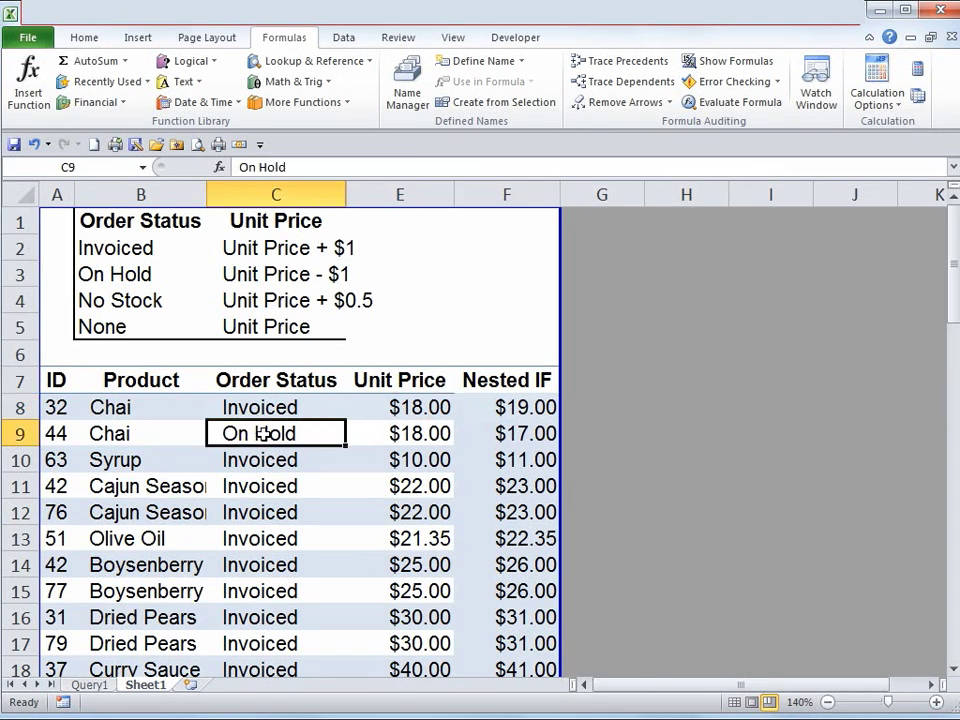
click(440, 433)
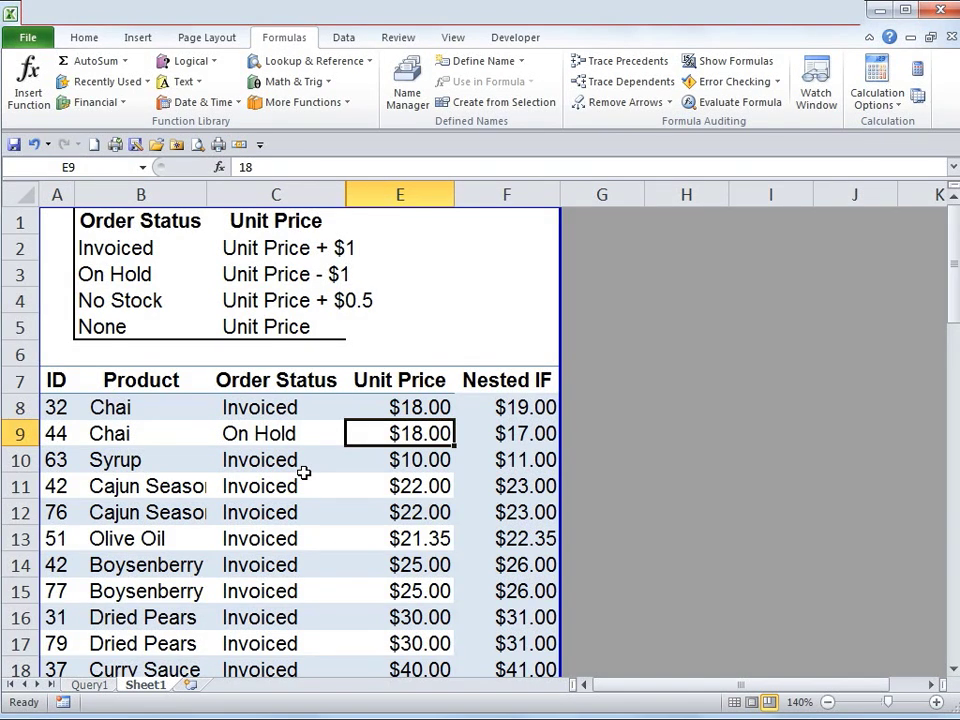
key(ctrl+Home)
click(497, 410)
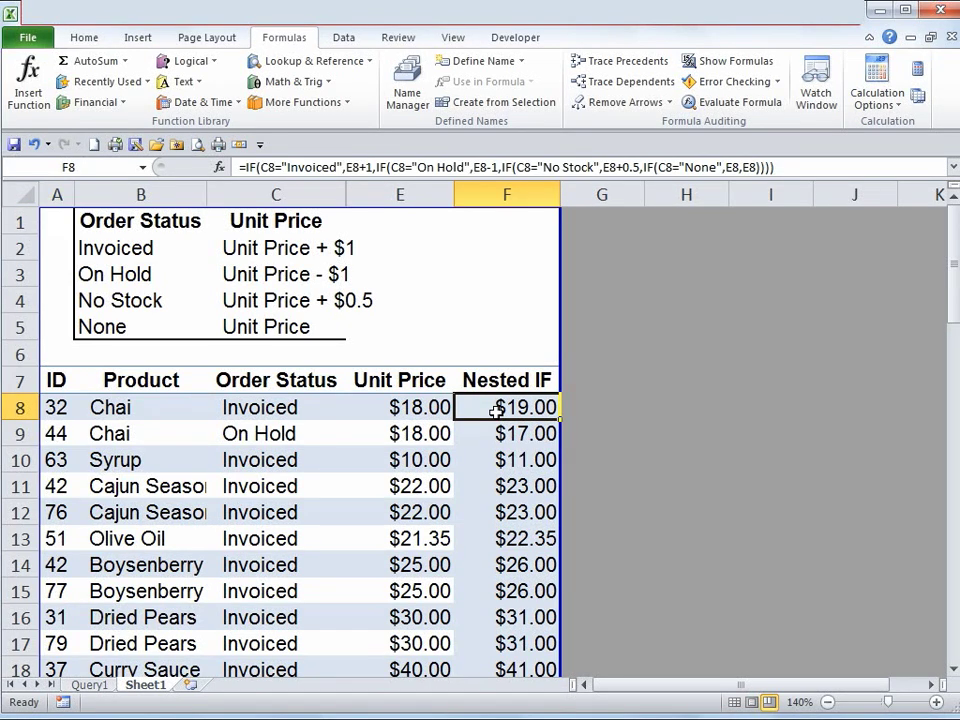
Evaluate F8's formula step by step until C8="Invoiced" resolves to TRUE.
click(740, 104)
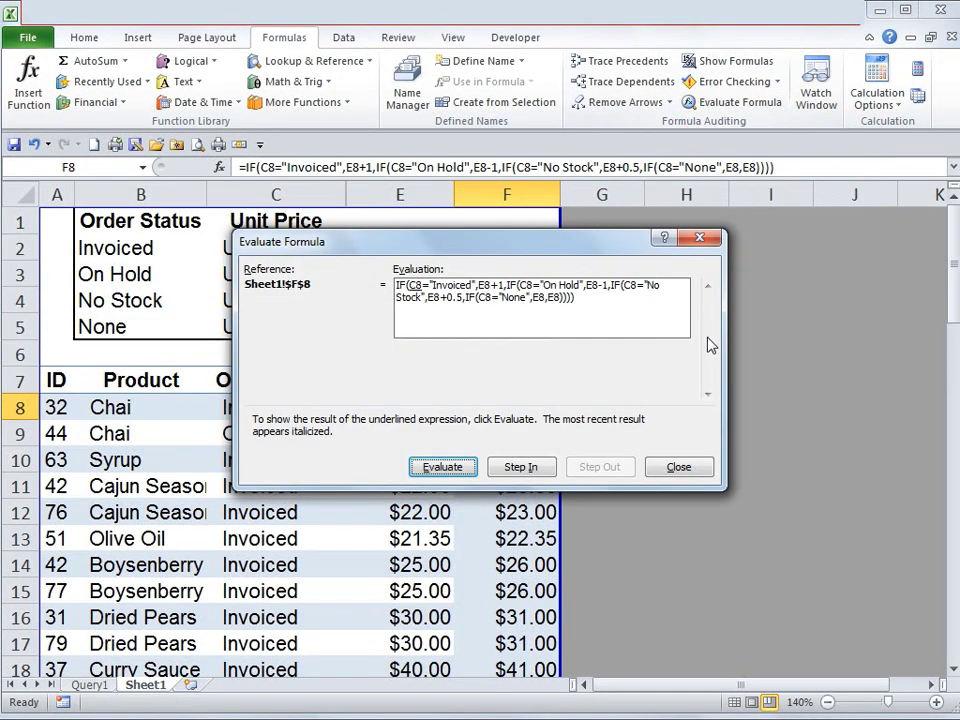
drag(555, 255, 693, 112)
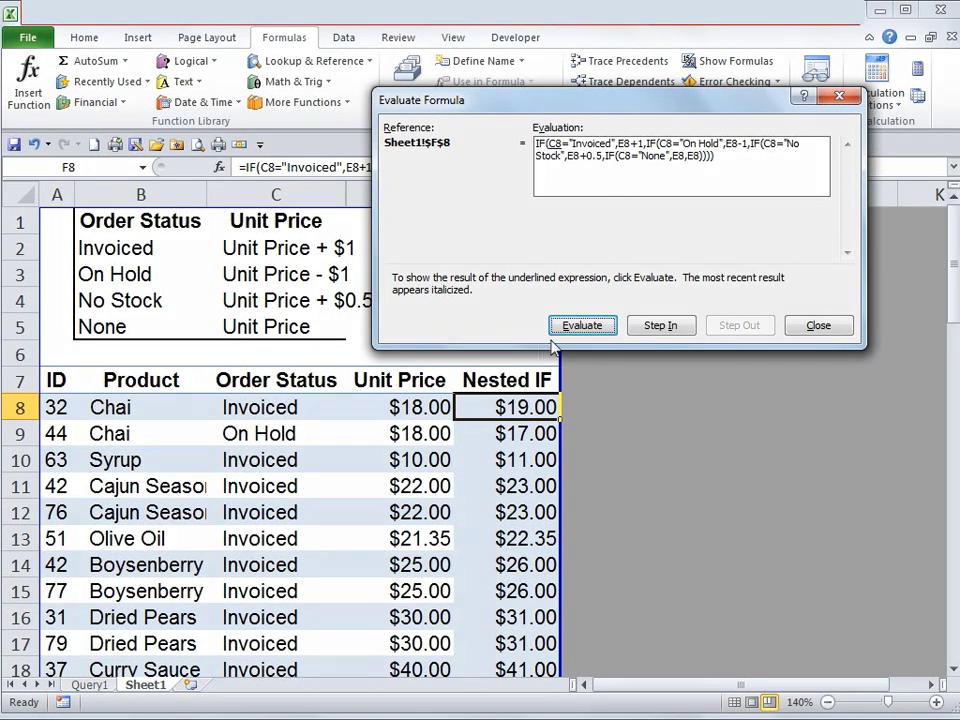
click(580, 330)
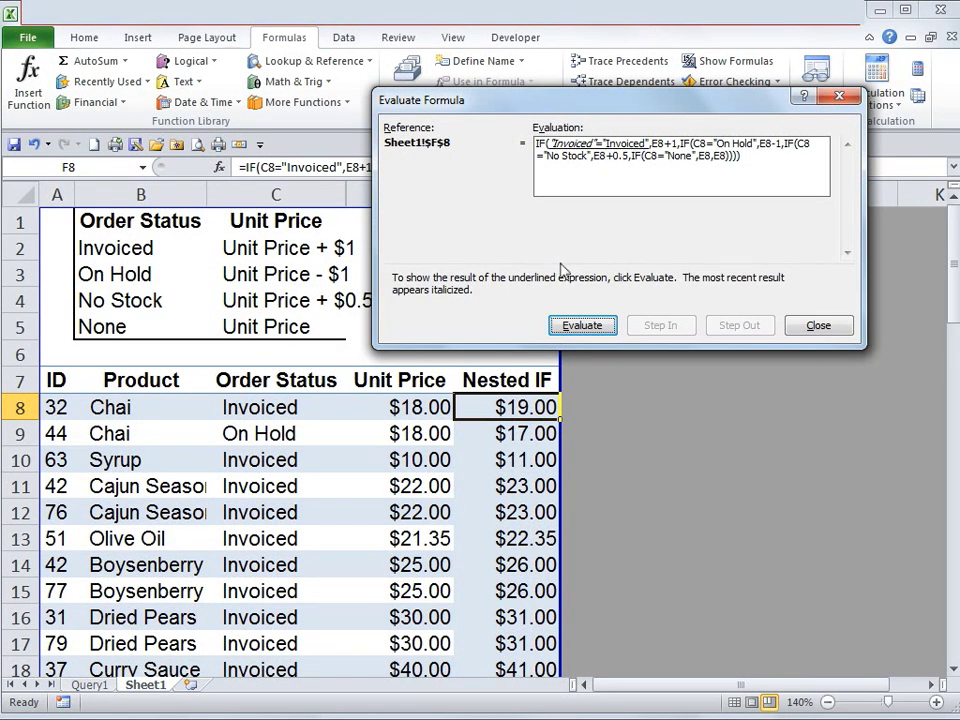
click(580, 326)
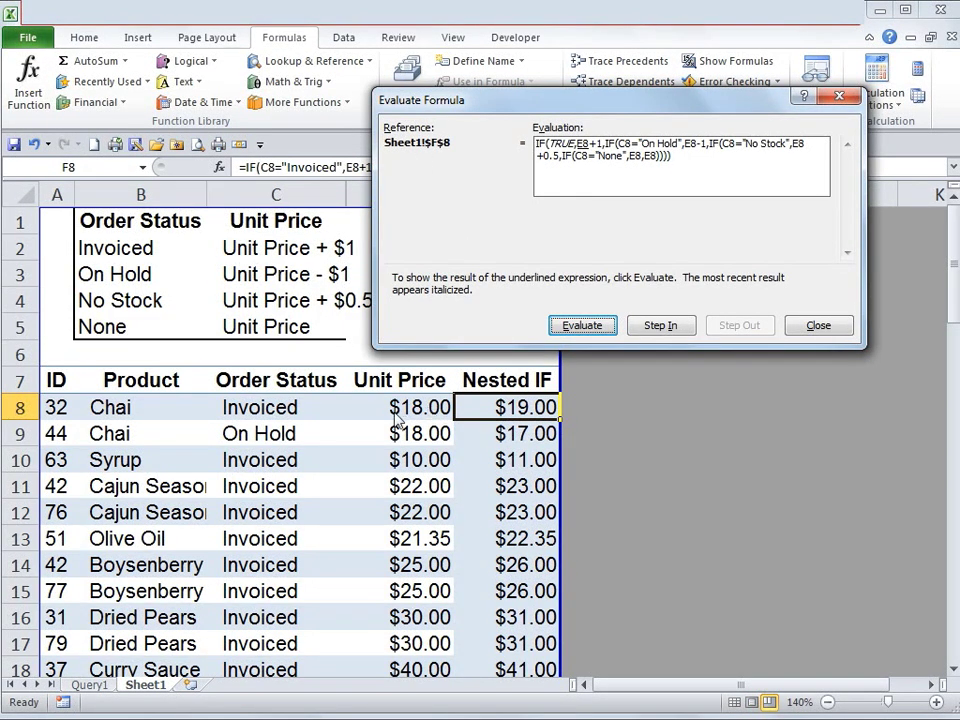
Continue evaluating E8 to 18 and 18+1 to the final $19.00, then close the dialog.
click(583, 326)
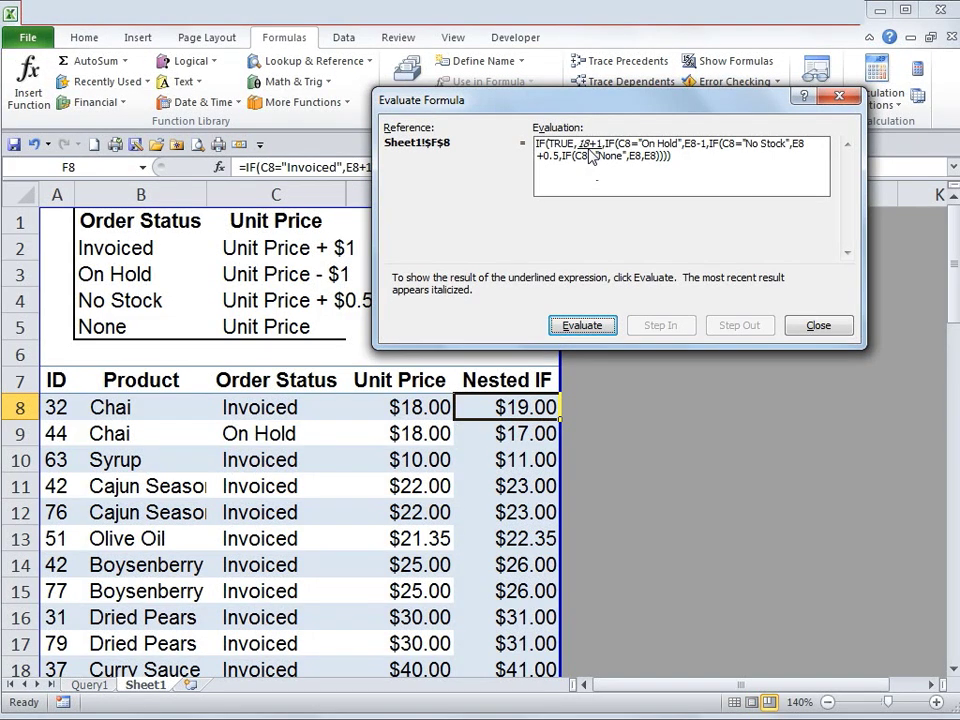
click(583, 326)
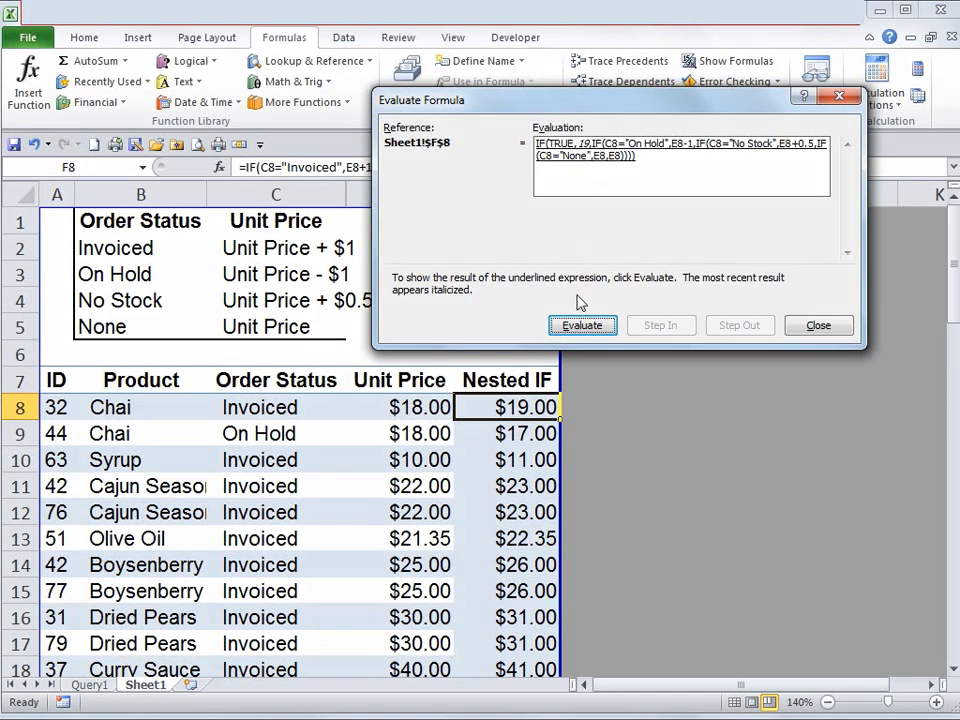
click(585, 326)
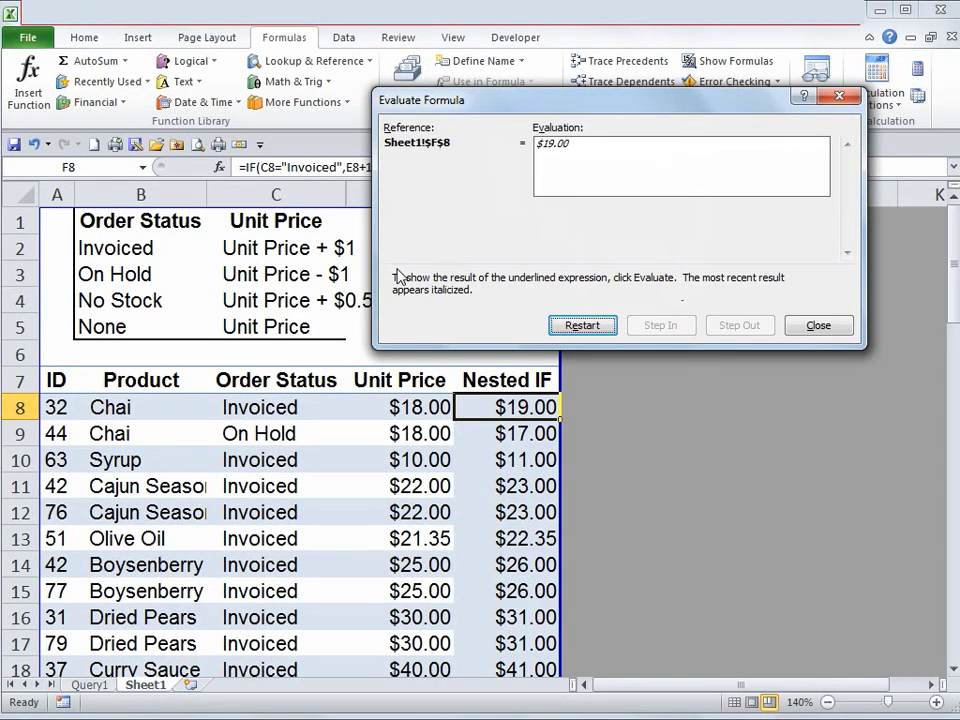
click(822, 326)
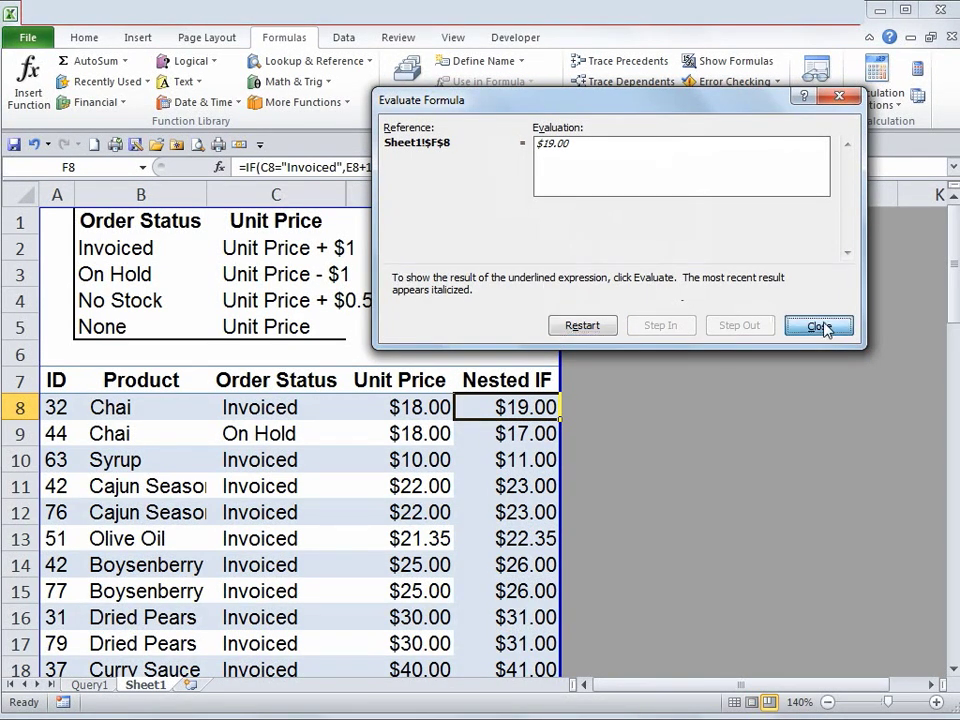